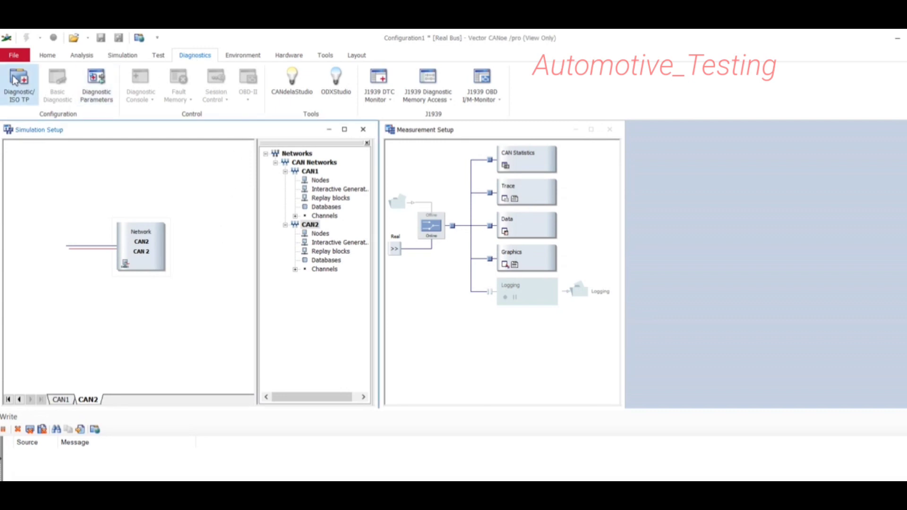
Add the diagnostic description file ADI2_2014_20200331 to the CAN1 network in the Diagnostics/ISO TP configuration.
click(14, 80)
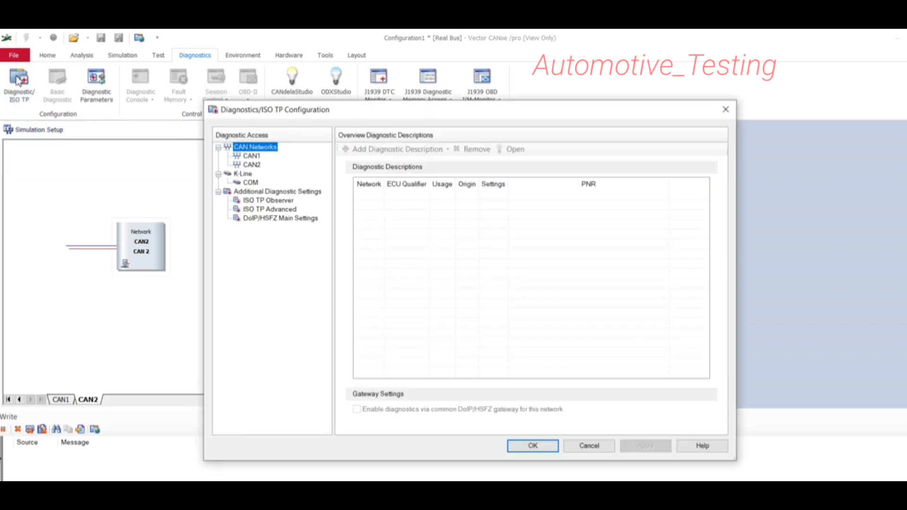
click(254, 158)
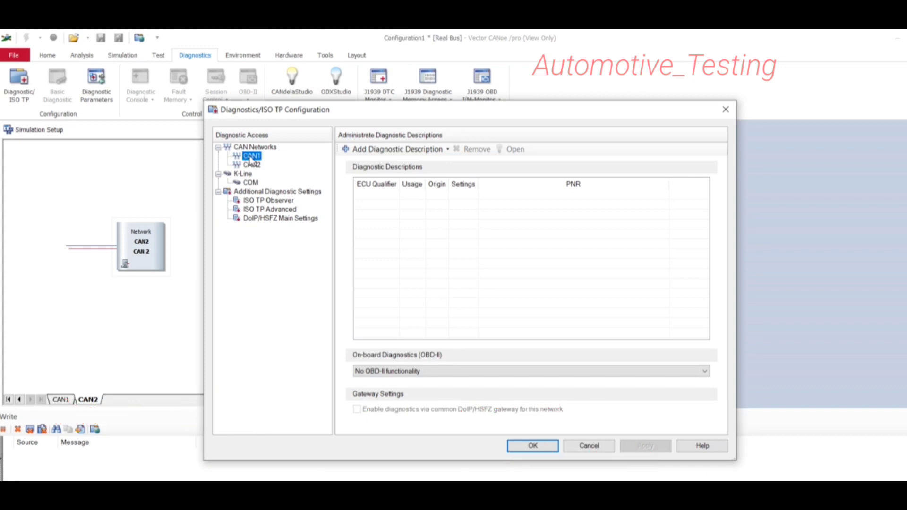
right_click(250, 157)
click(466, 247)
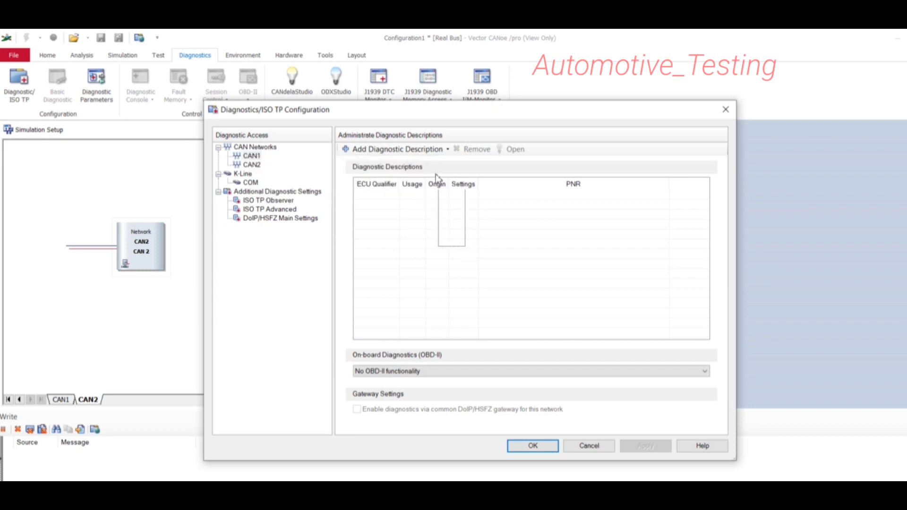
click(413, 151)
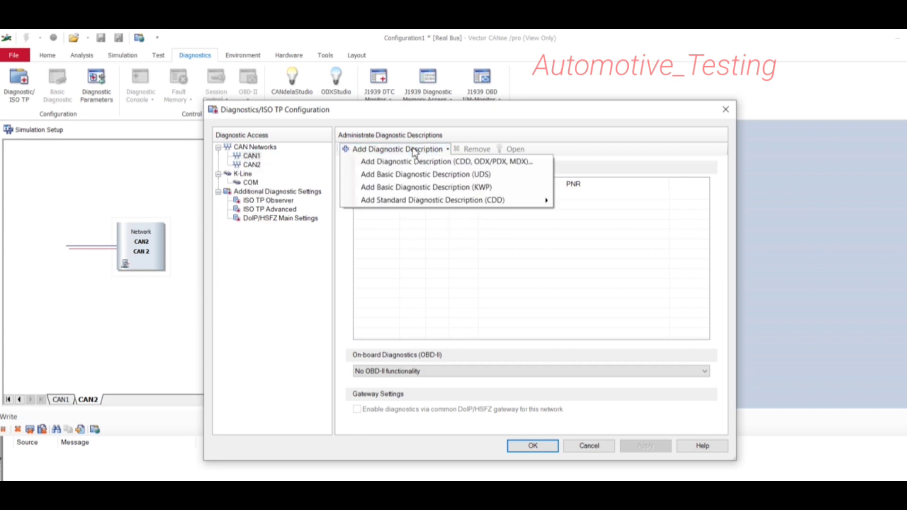
click(393, 161)
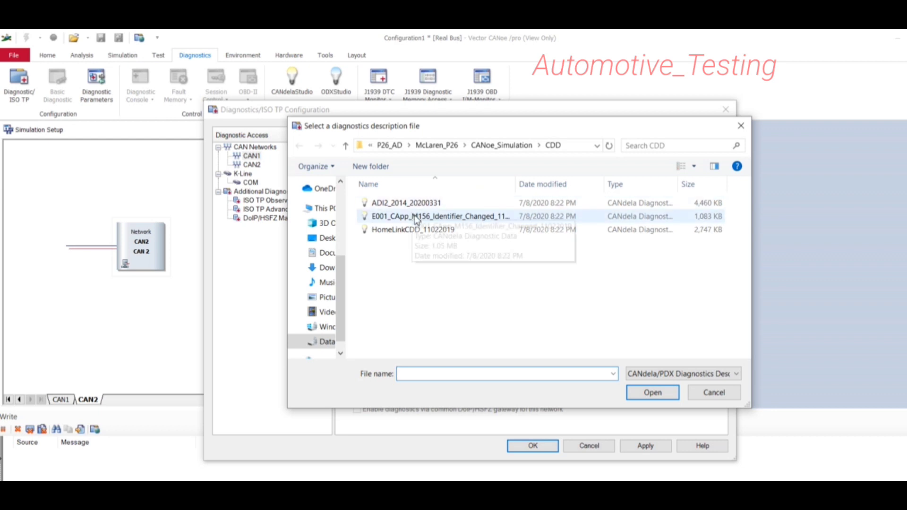
click(424, 207)
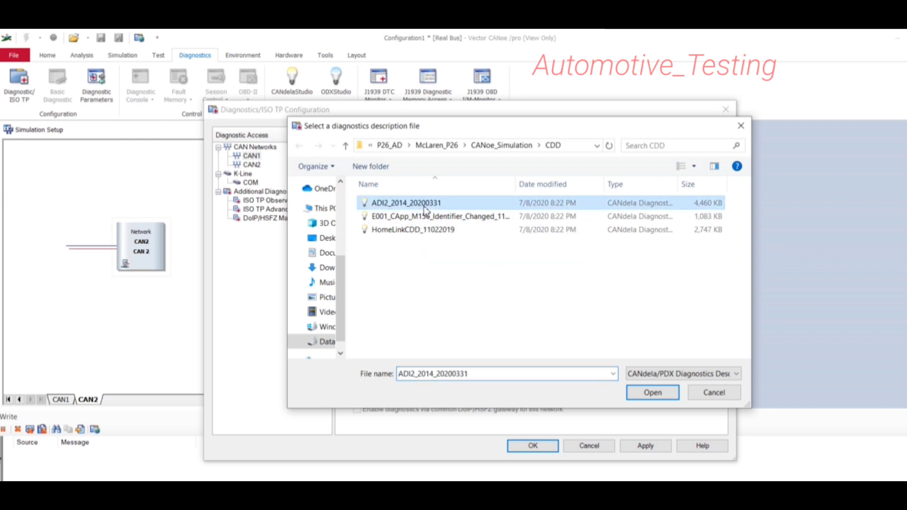
click(653, 393)
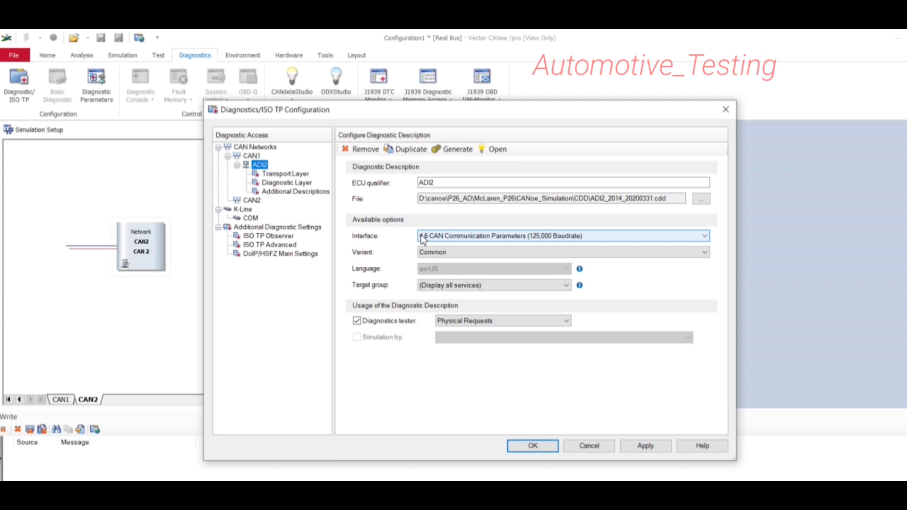
Configure ADI2 with interface 4.6 CAN Communication Parameters (125,000 Baudrate), variant Common, all services displayed and Physical Requests, and accept the configuration.
click(441, 239)
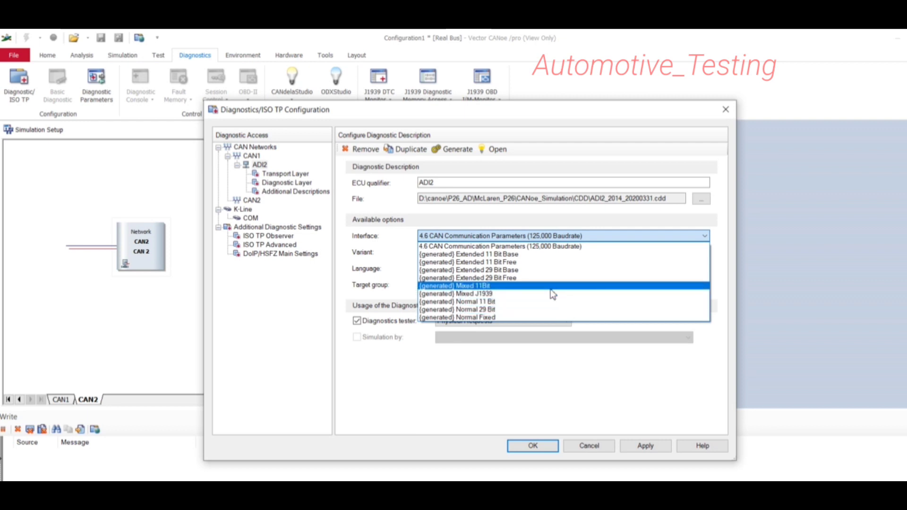
click(438, 245)
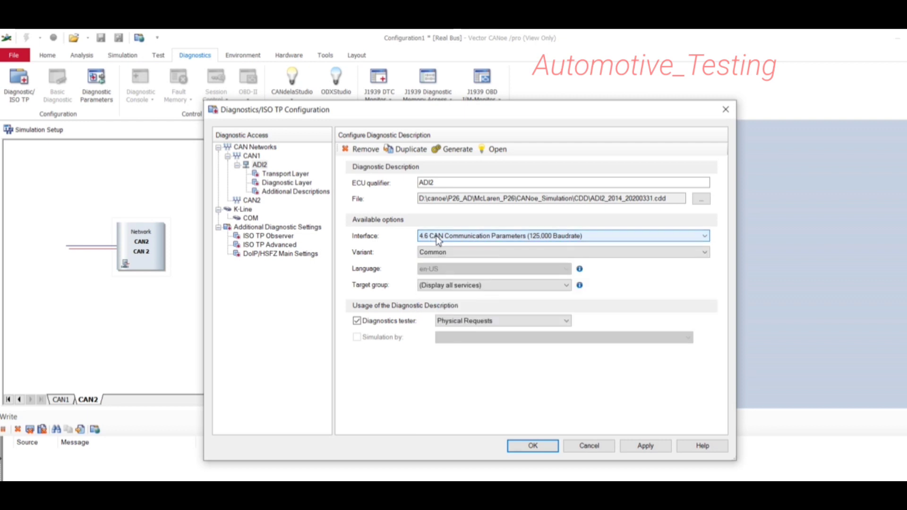
click(421, 253)
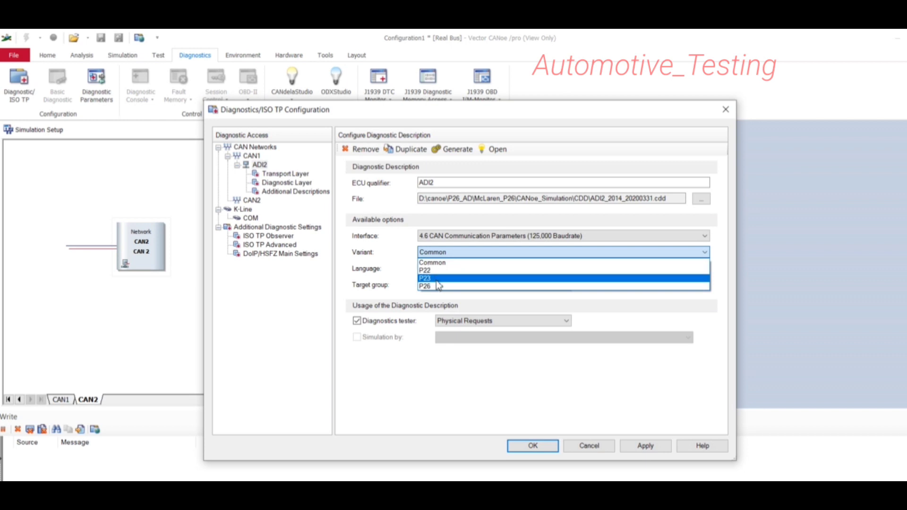
click(440, 285)
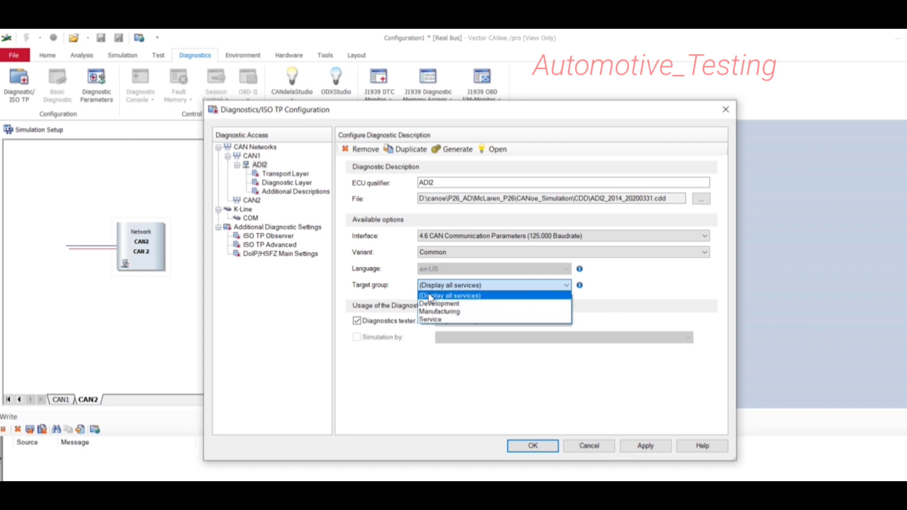
click(427, 295)
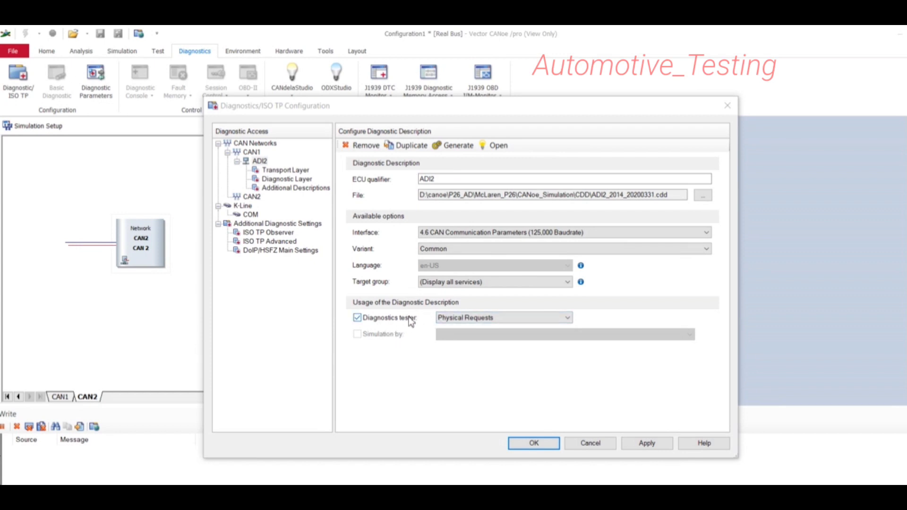
click(451, 319)
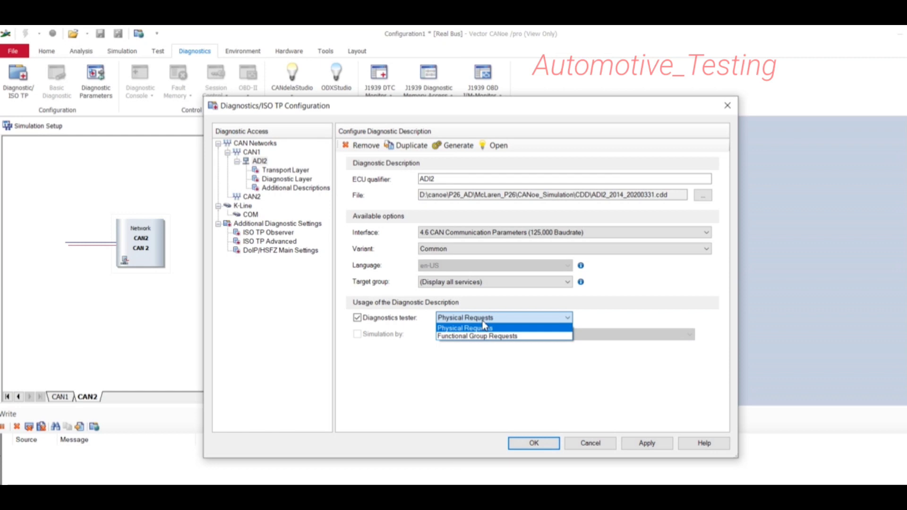
click(535, 444)
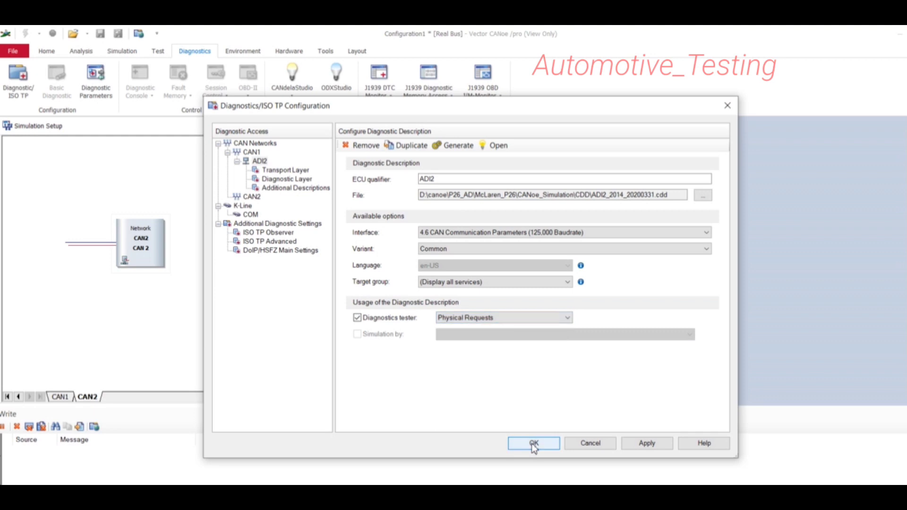
click(533, 445)
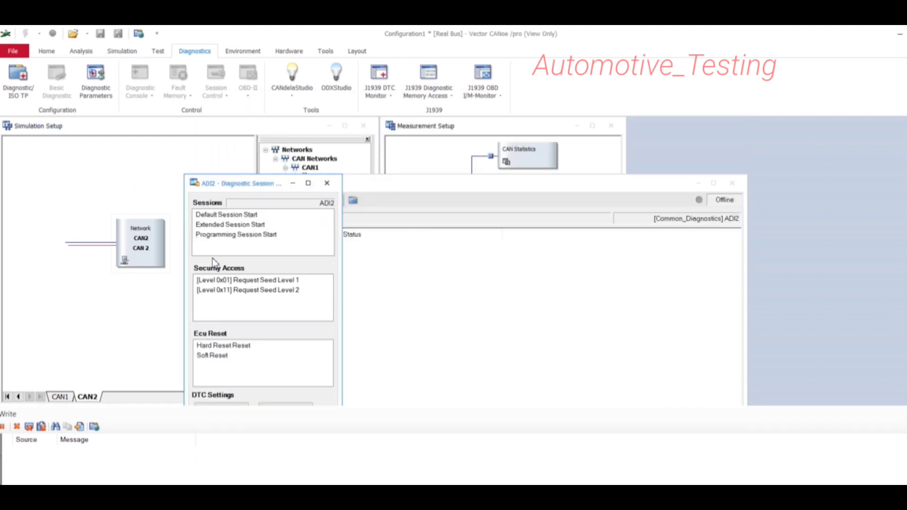
Show the ADI2 Diagnostic Console and maximize its window.
click(144, 88)
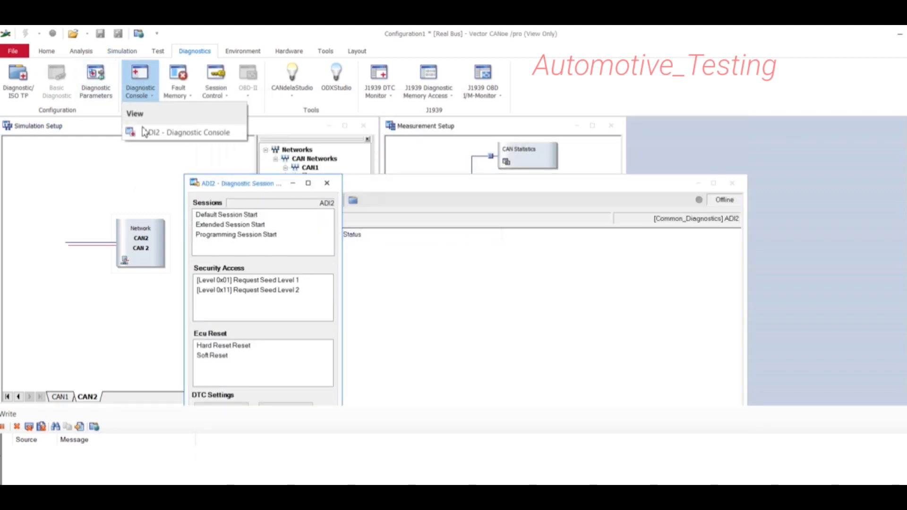
click(152, 133)
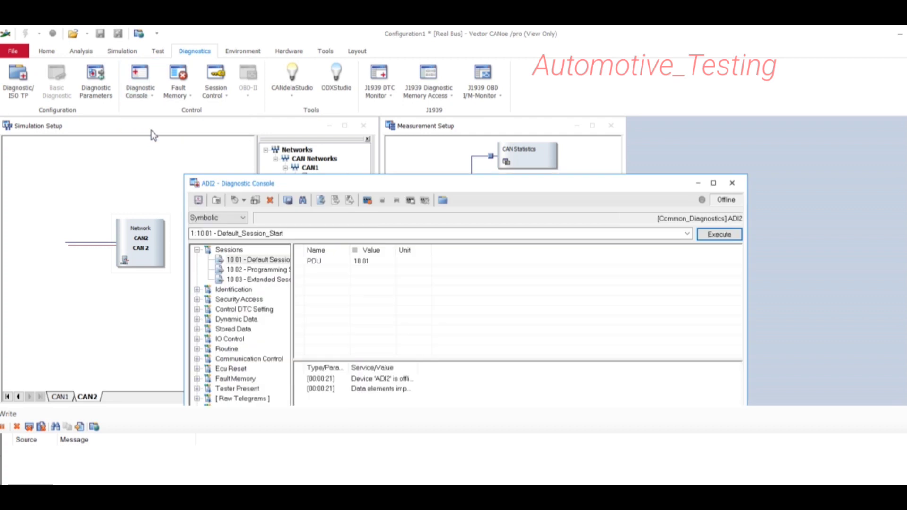
click(714, 183)
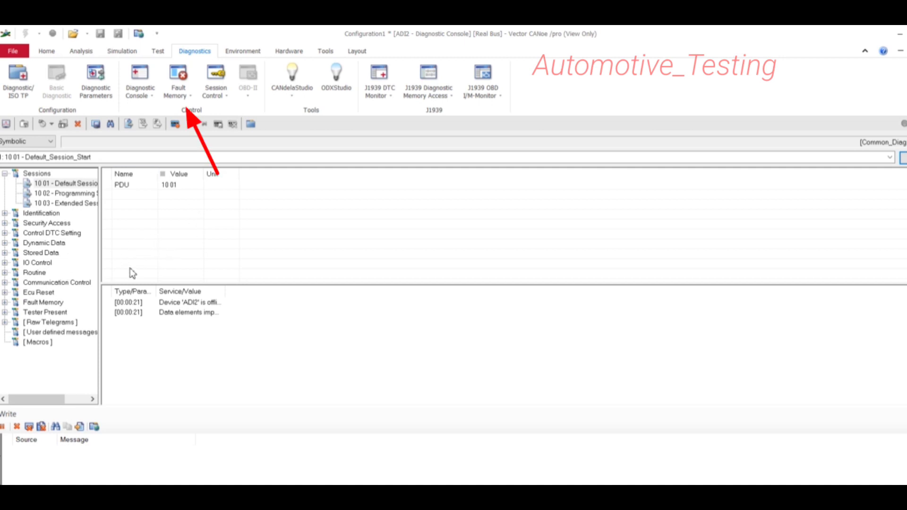
View the ADI2 Fault Memory window, and return to the ADI2 Diagnostic Console.
click(178, 92)
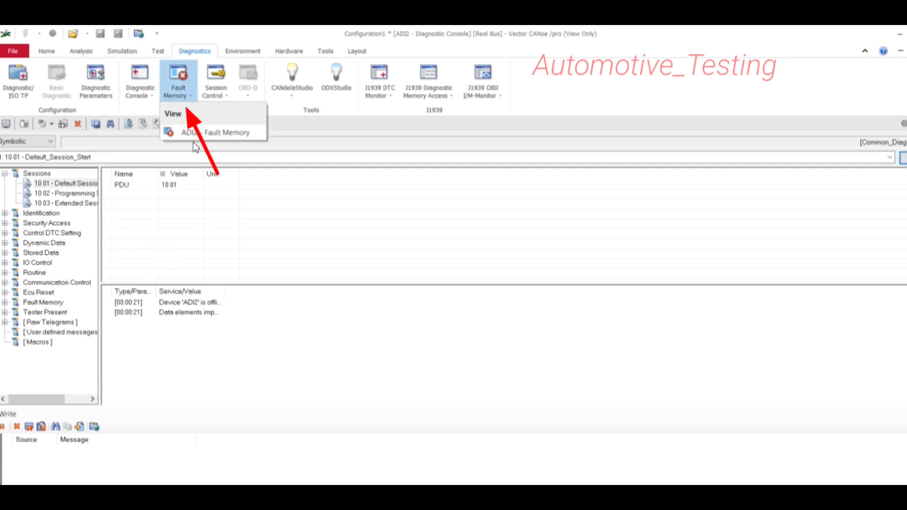
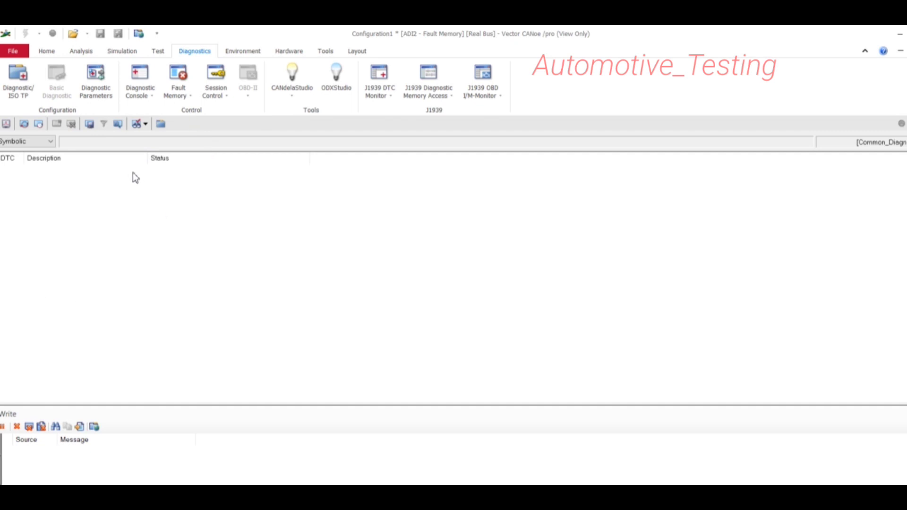
click(138, 90)
click(159, 133)
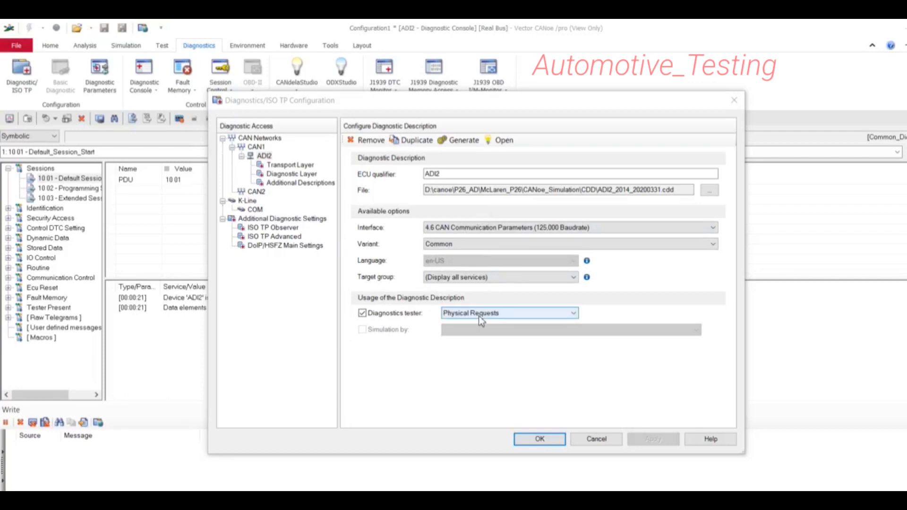
Review the diagnostics tester request types for ADI2, keep Physical Requests, and close the configuration.
click(487, 314)
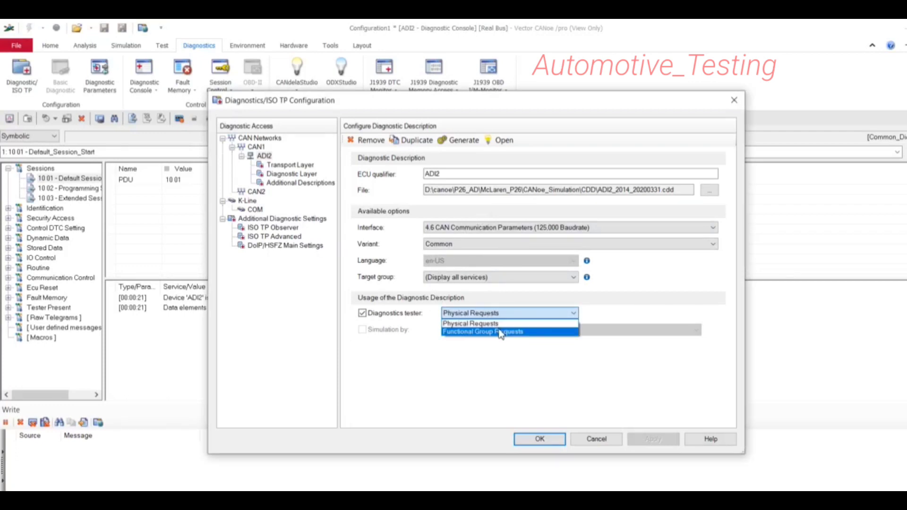
click(489, 322)
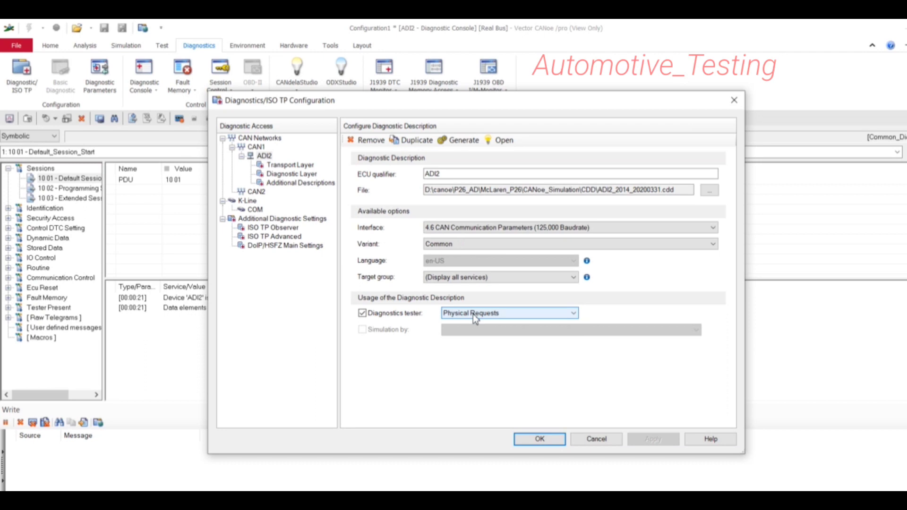
click(473, 314)
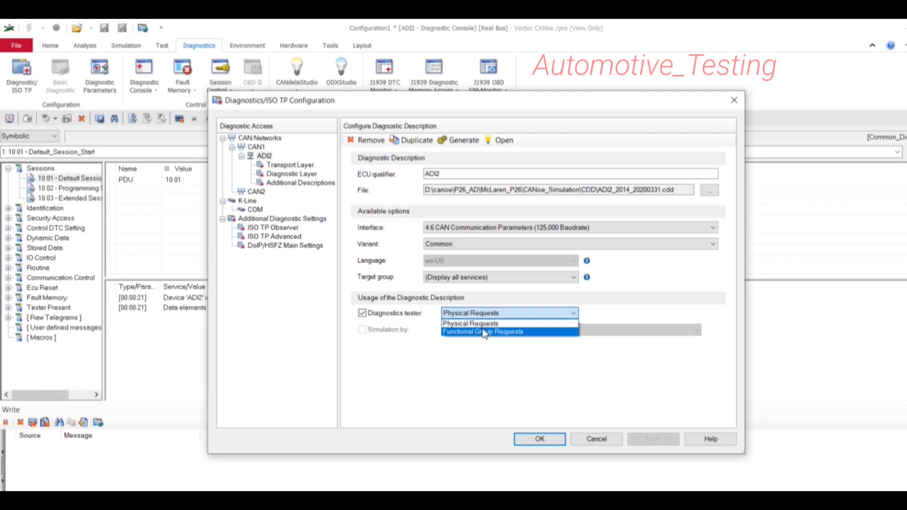
click(473, 324)
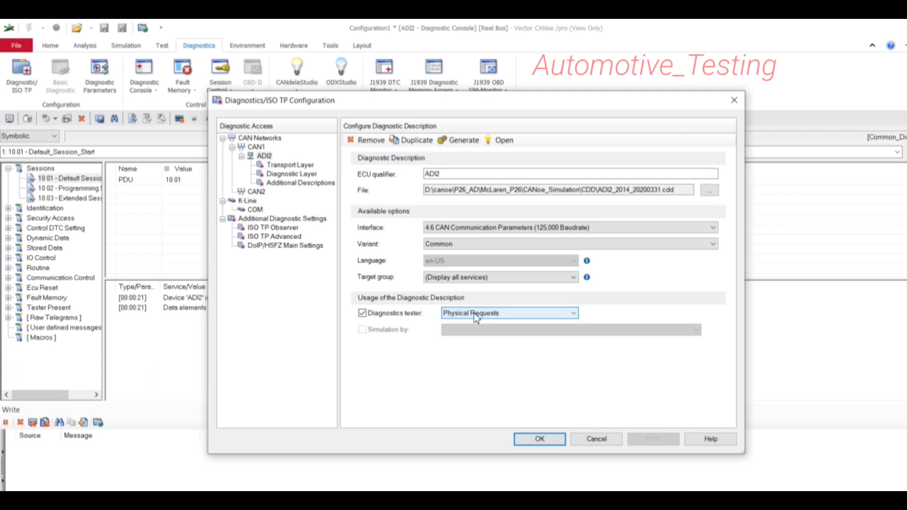
click(474, 315)
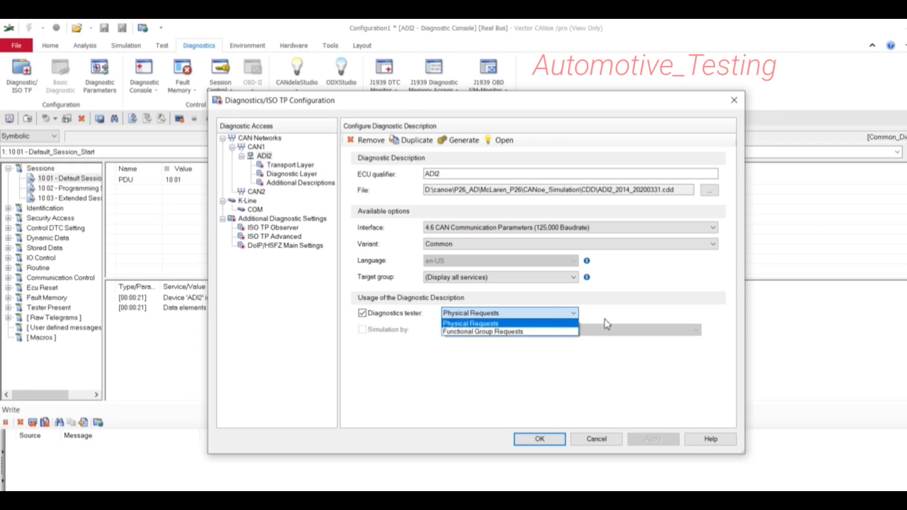
click(636, 322)
click(553, 441)
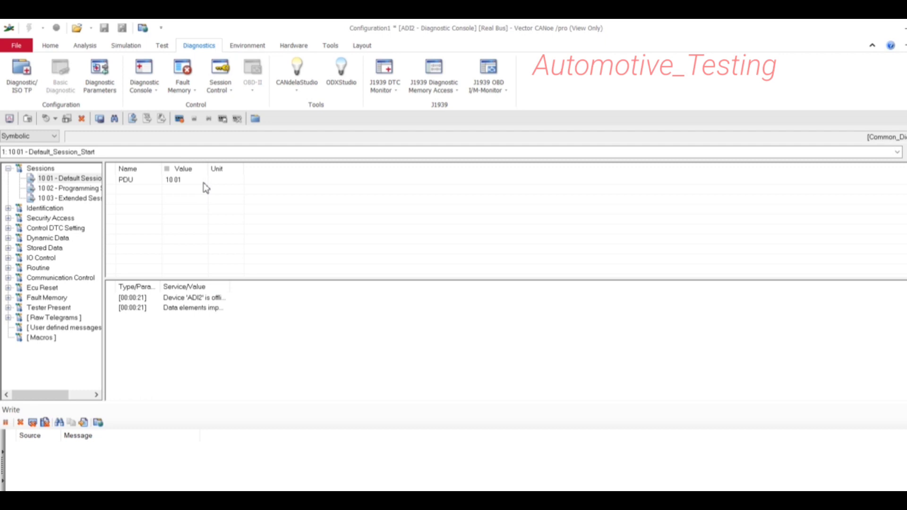
Check the available Fault Memory views and inspect the Security Access and Ecu Reset service groups in the console.
click(186, 91)
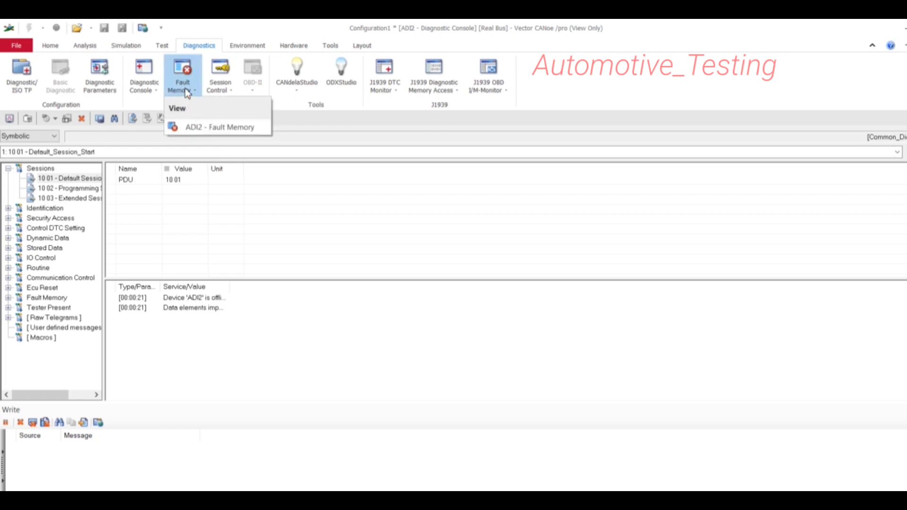
click(262, 219)
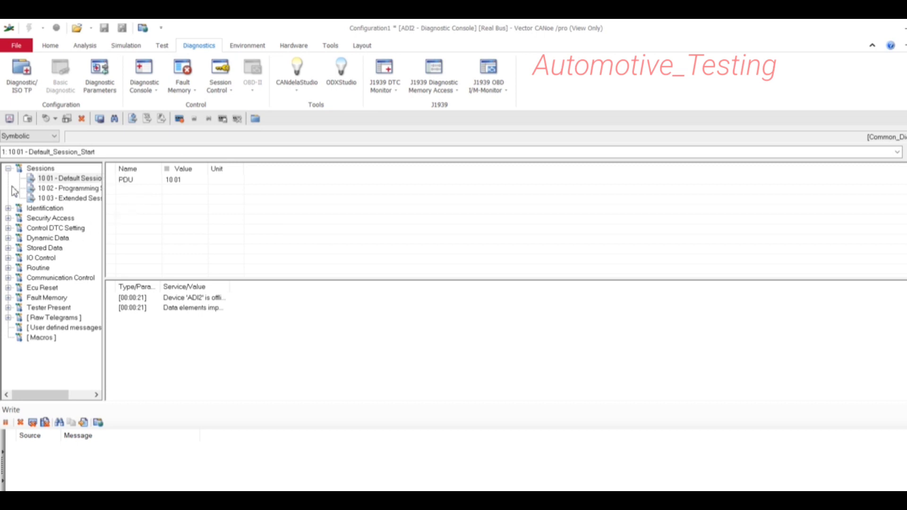
click(8, 219)
click(8, 220)
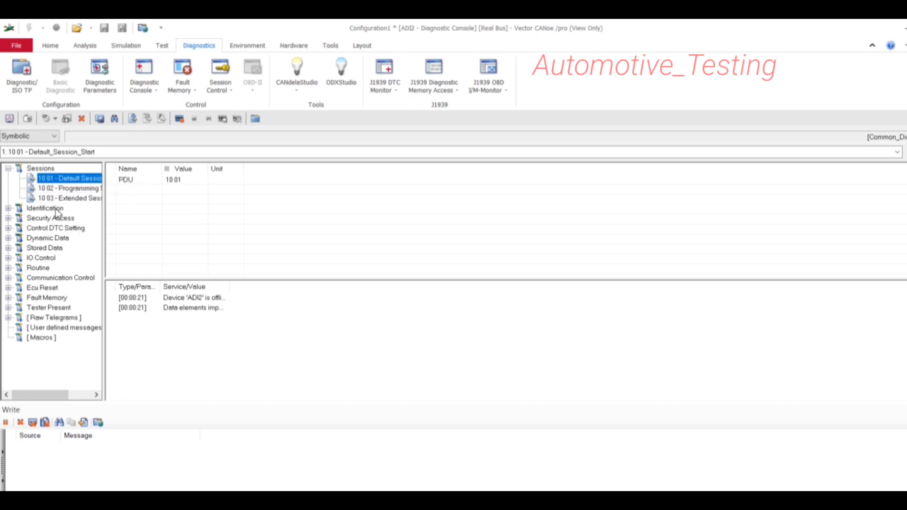
click(8, 288)
click(8, 288)
View the ADI2 description in CANdelaStudio, switch back to CANoe, and close the diagnostics configuration.
click(24, 75)
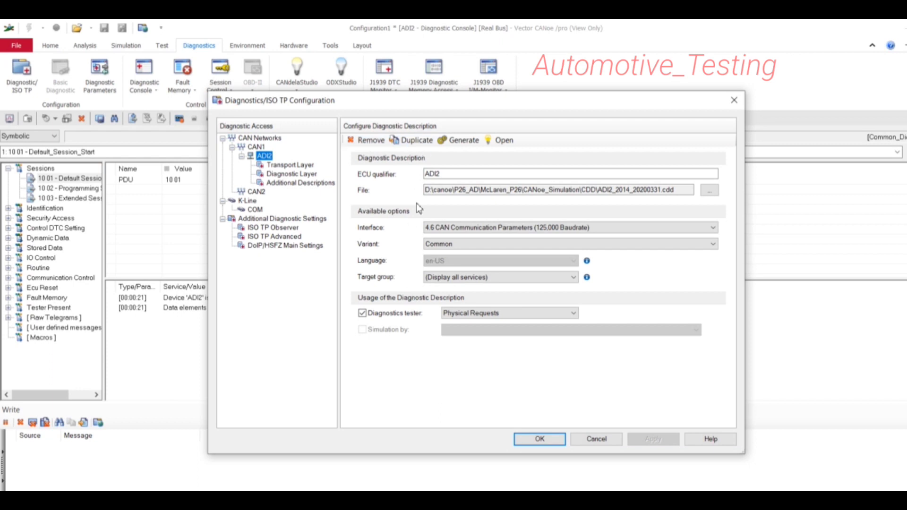
click(497, 141)
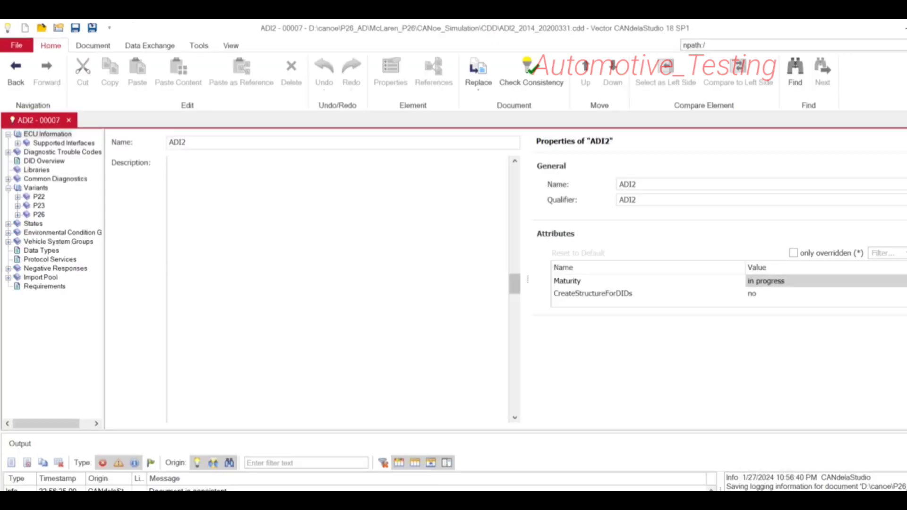
key(alt+Tab)
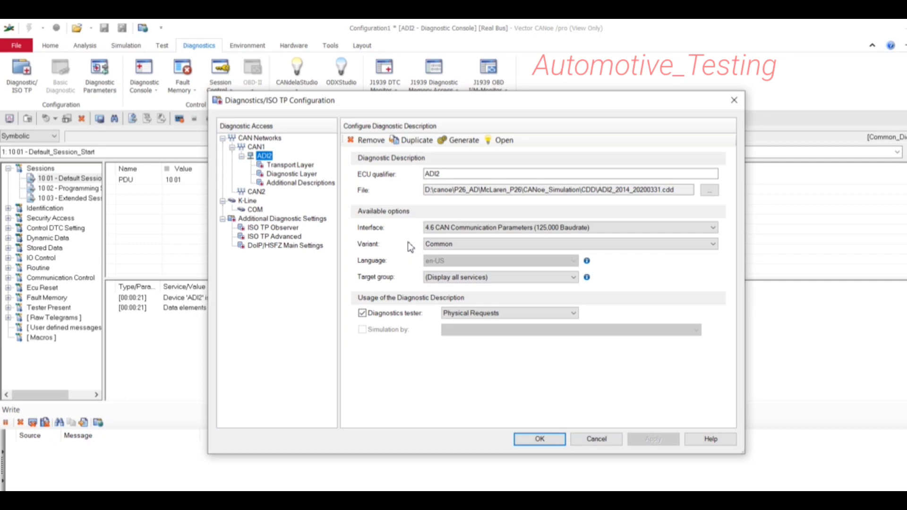
click(546, 439)
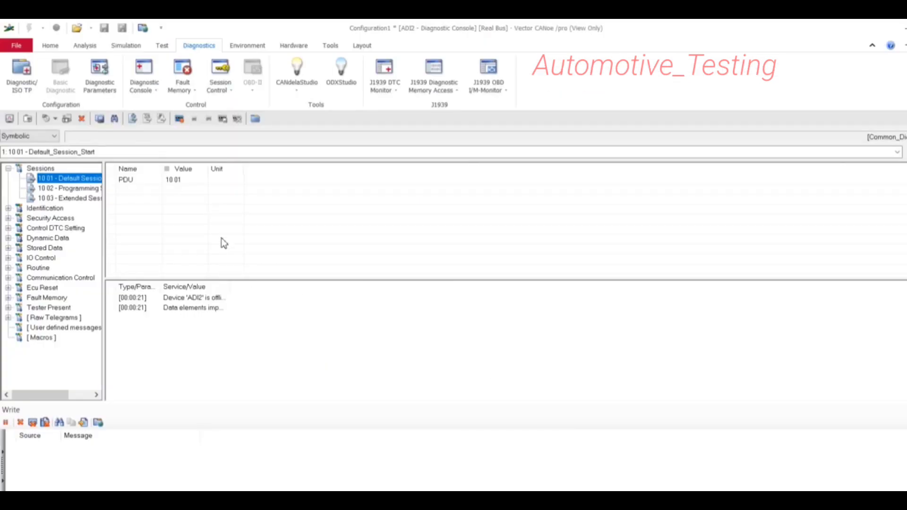